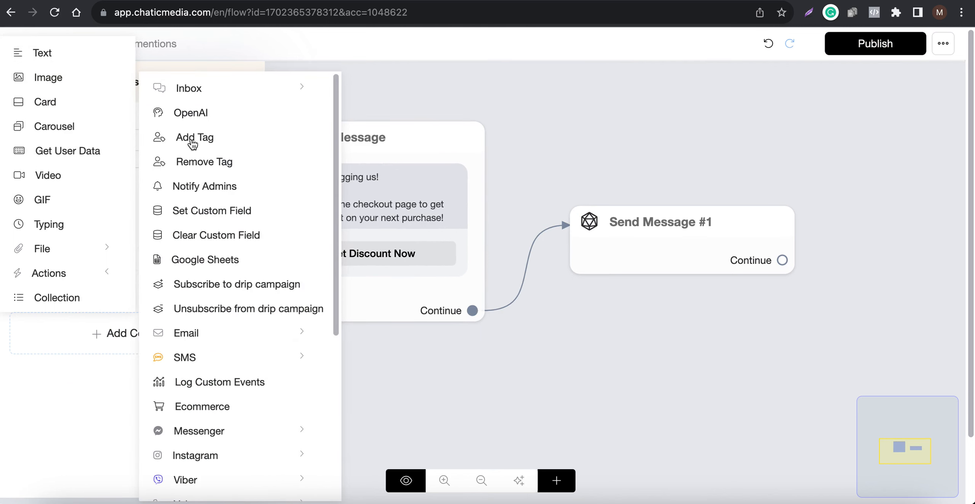
- Add an Add Tag action to the Send Message #1 block with the tag "story mention discount sent"
{"action": "left_click", "coordinate": [193, 138]}
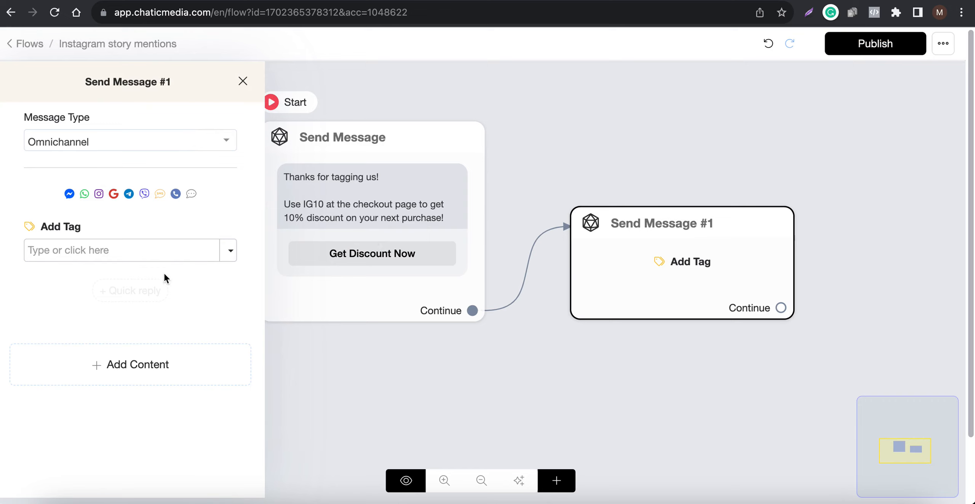
{"action": "left_click", "coordinate": [95, 254]}
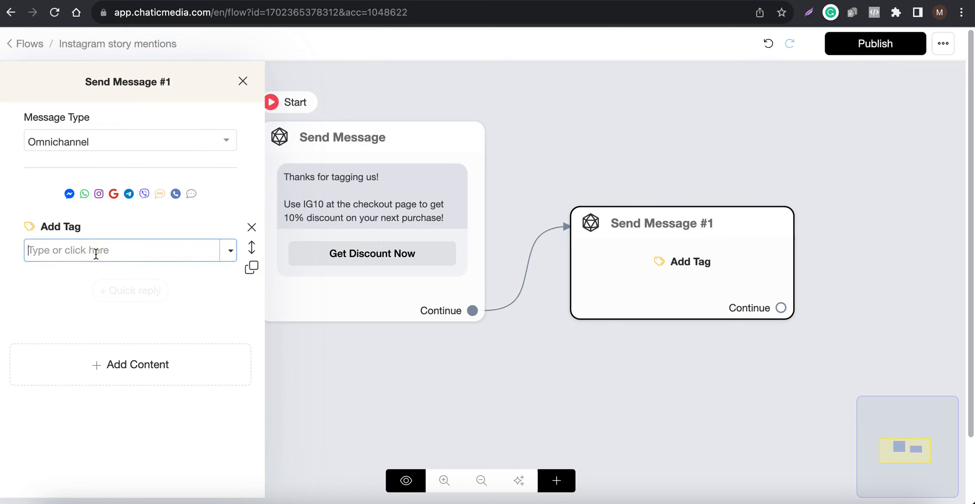
{"action": "type", "text": "story mention di"}
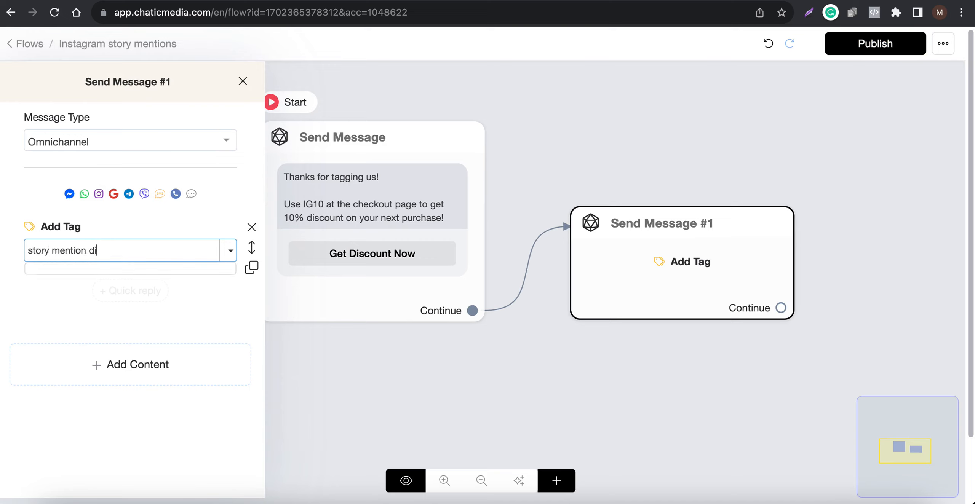
{"action": "type", "text": "scount sent"}
{"action": "key", "text": "Return"}
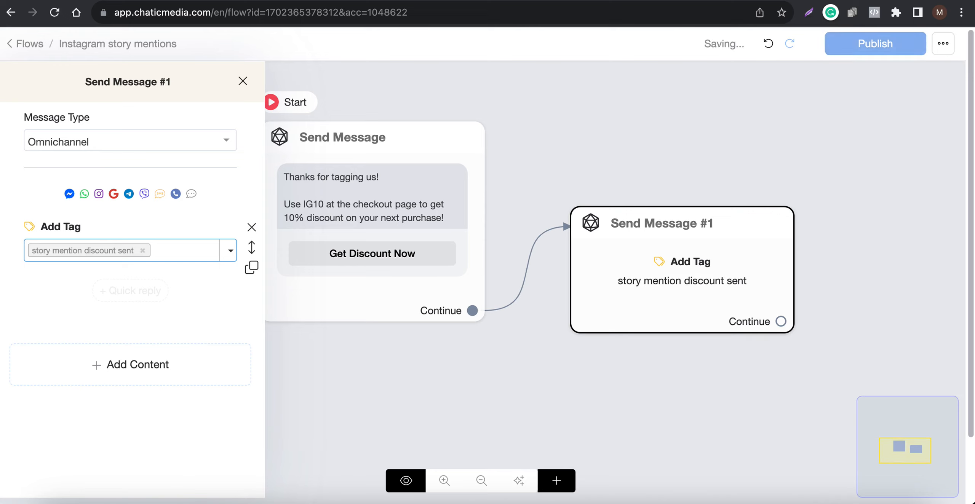
{"action": "left_click", "coordinate": [606, 123]}
- Add a Condition block to the flow, place it ahead of the first Send Message block and open its settings
{"action": "mouse_move", "coordinate": [701, 253]}
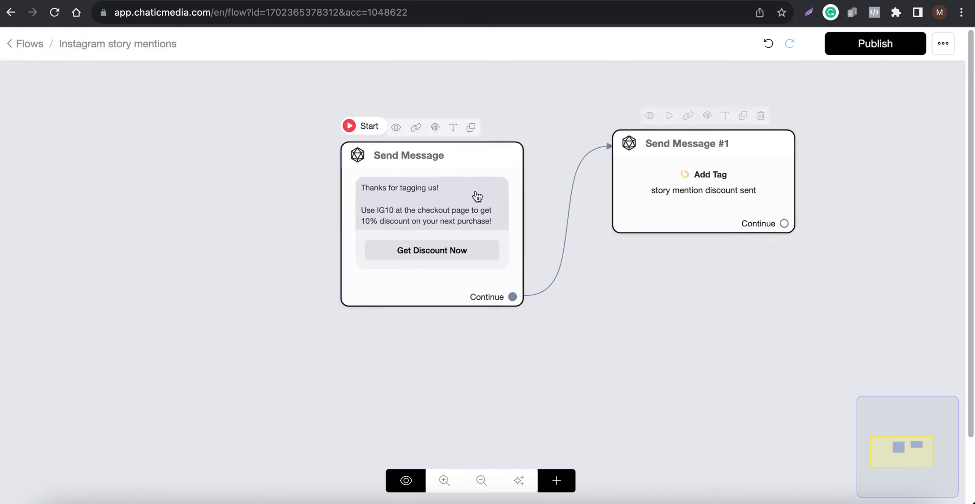
{"action": "scroll", "coordinate": [474, 195], "scroll_direction": "down", "scroll_amount": 3}
{"action": "left_click", "coordinate": [551, 481]}
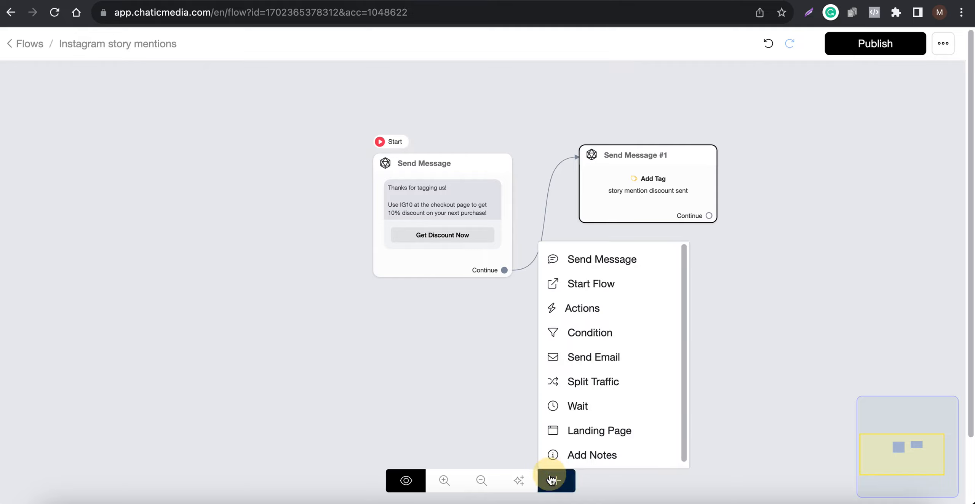
{"action": "left_click", "coordinate": [574, 335]}
{"action": "left_click_drag", "start_coordinate": [728, 341], "coordinate": [175, 228]}
{"action": "left_click", "coordinate": [175, 228]}
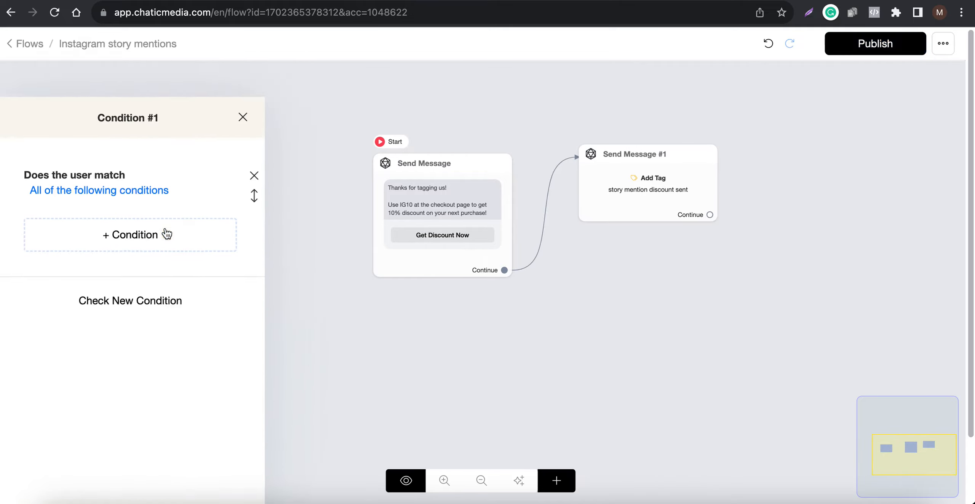
- Define the condition as Tags Is "story mention discount sent" and save it
{"action": "left_click", "coordinate": [72, 206]}
{"action": "left_click", "coordinate": [297, 87]}
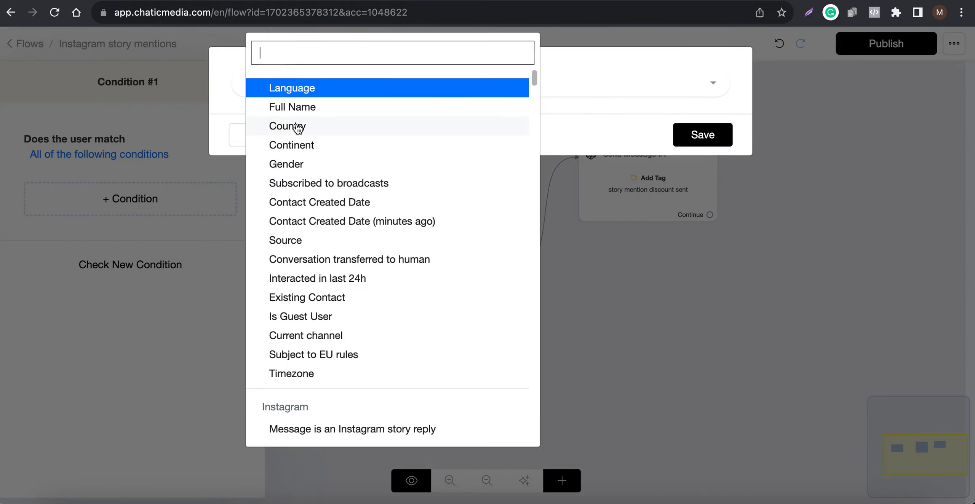
{"action": "type", "text": "tag"}
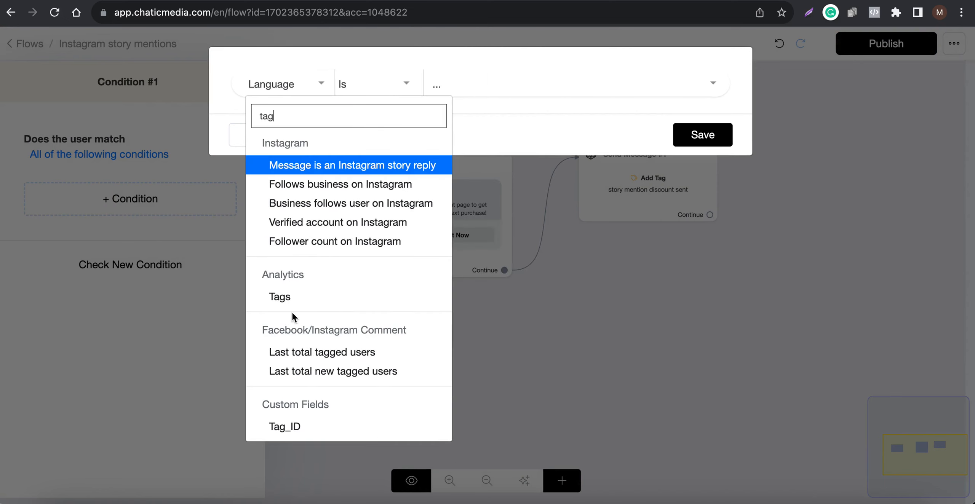
{"action": "left_click", "coordinate": [284, 297]}
{"action": "left_click", "coordinate": [483, 91]}
{"action": "type", "text": "st"}
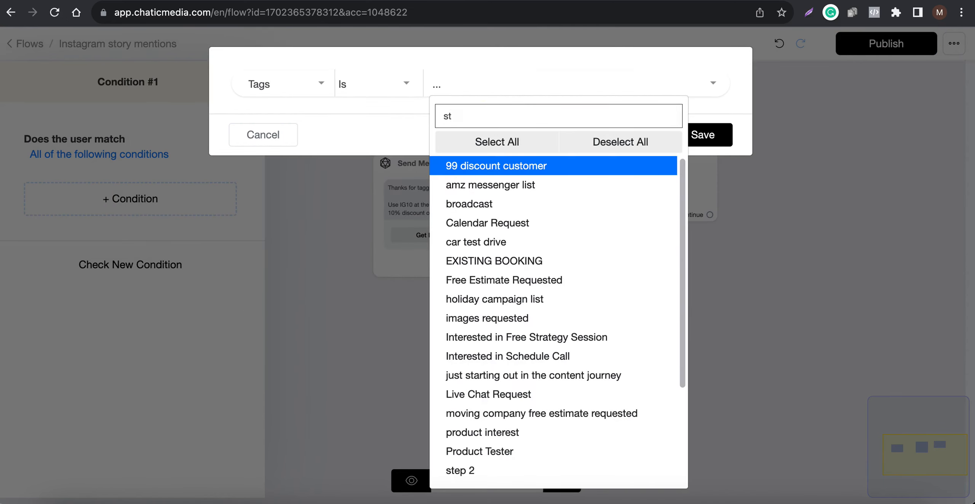
{"action": "type", "text": "ory"}
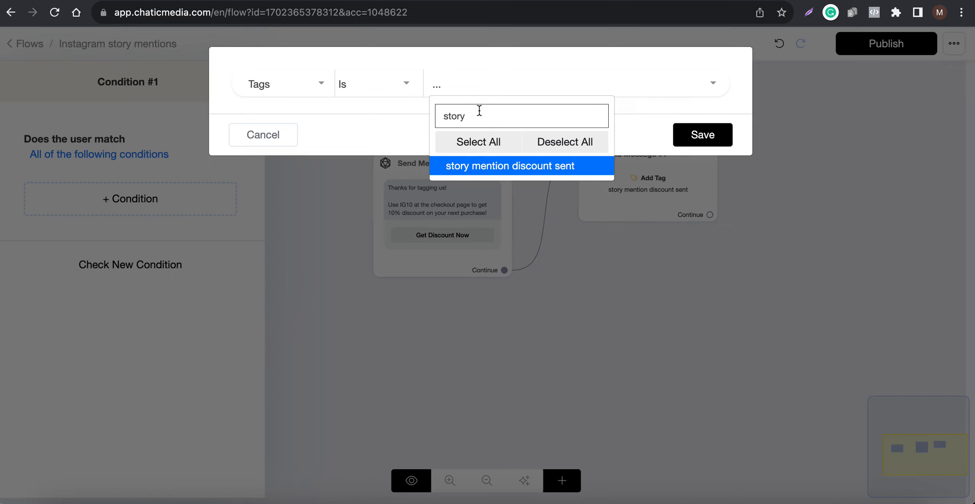
{"action": "left_click", "coordinate": [489, 171]}
{"action": "left_click", "coordinate": [705, 137]}
{"action": "left_click", "coordinate": [592, 334]}
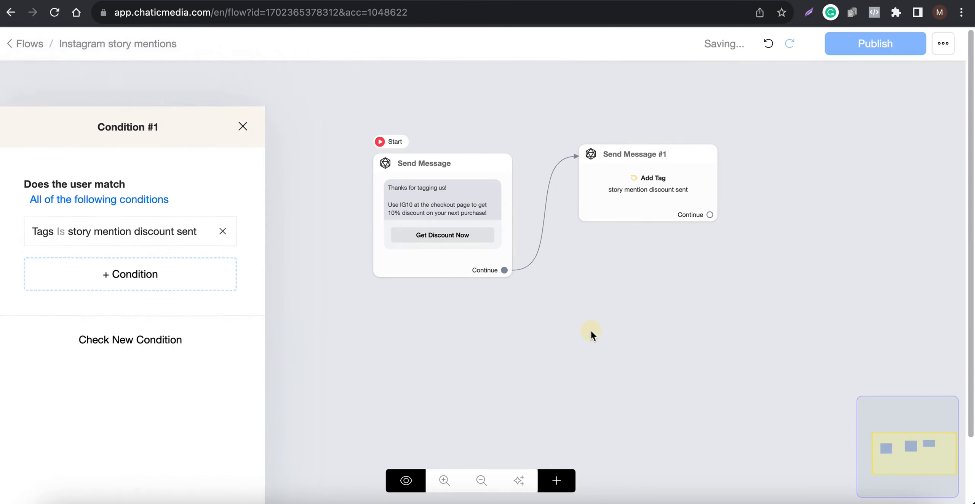
- Move the Condition #1 block closer to the message blocks and set it as the starting step
{"action": "mouse_move", "coordinate": [148, 211]}
{"action": "scroll", "coordinate": [147, 211], "scroll_direction": "up", "scroll_amount": 1}
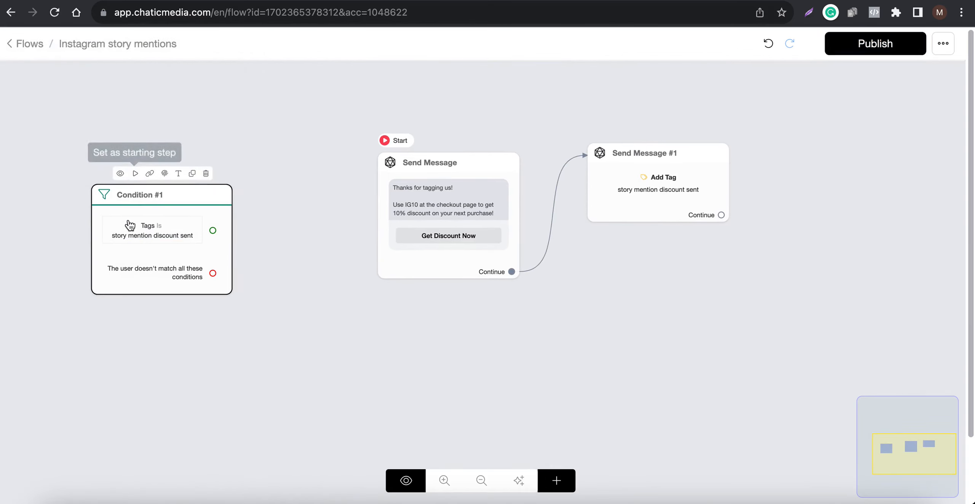
{"action": "left_click_drag", "start_coordinate": [127, 228], "coordinate": [235, 217]}
{"action": "left_click", "coordinate": [241, 163]}
- Arrange the two message blocks beside the condition and connect its non-matching output to the discount message
{"action": "left_click_drag", "start_coordinate": [402, 181], "coordinate": [433, 298]}
{"action": "left_click_drag", "start_coordinate": [613, 184], "coordinate": [653, 433]}
{"action": "scroll", "coordinate": [225, 215], "scroll_direction": "up", "scroll_amount": 2}
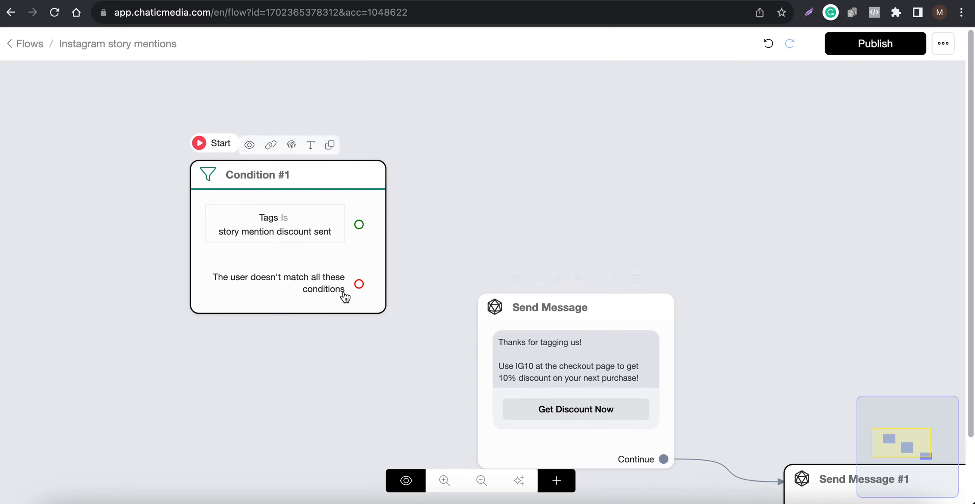
{"action": "left_click", "coordinate": [360, 286]}
{"action": "left_click_drag", "start_coordinate": [363, 289], "coordinate": [624, 392]}
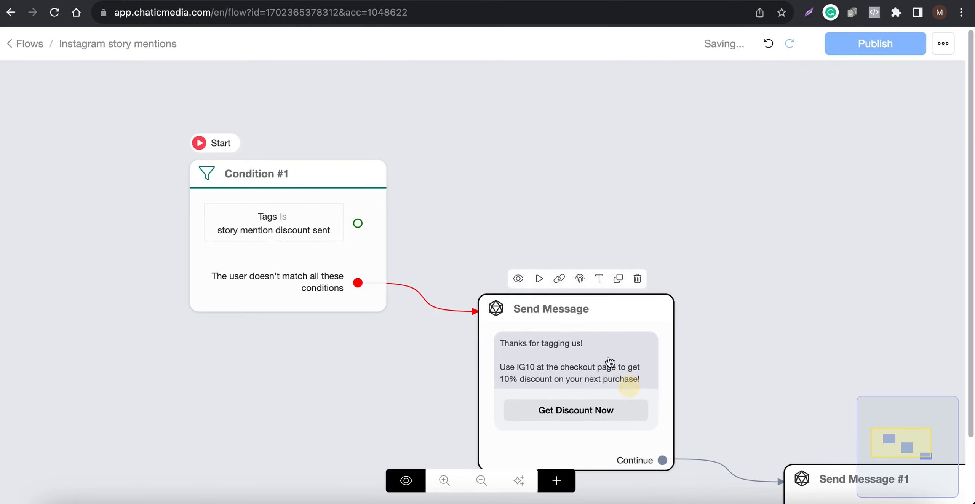
{"action": "scroll", "coordinate": [560, 373], "scroll_direction": "down", "scroll_amount": 2}
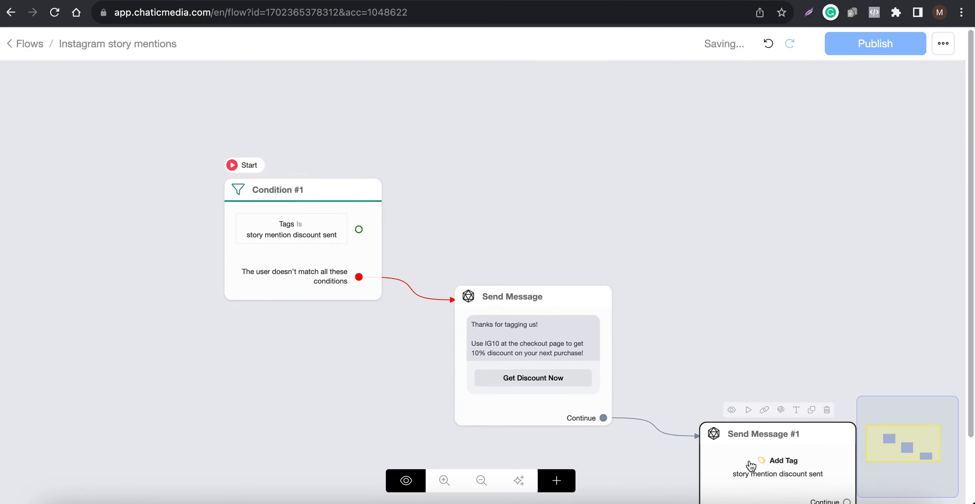
{"action": "left_click_drag", "start_coordinate": [747, 463], "coordinate": [746, 365]}
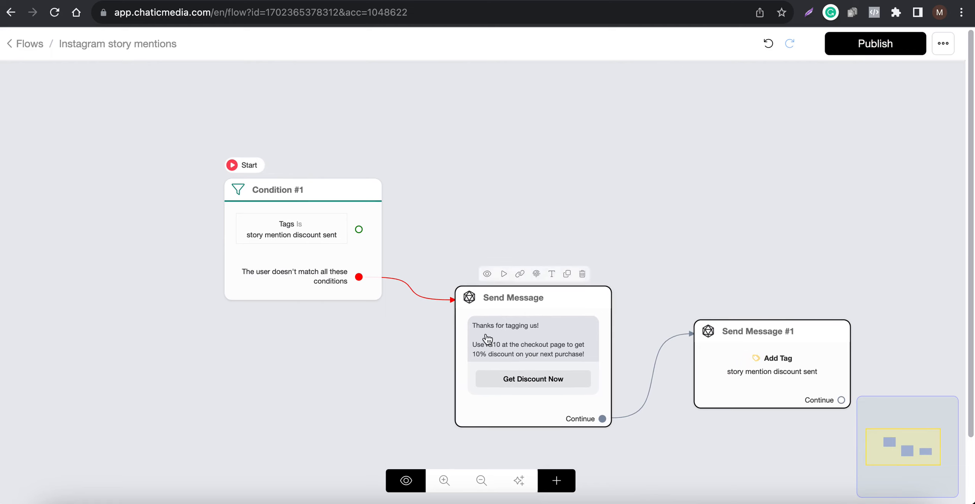
- Duplicate the discount message block, place the copy above the original and connect the condition's matching output to it
{"action": "scroll", "coordinate": [796, 386], "scroll_direction": "up", "scroll_amount": 1}
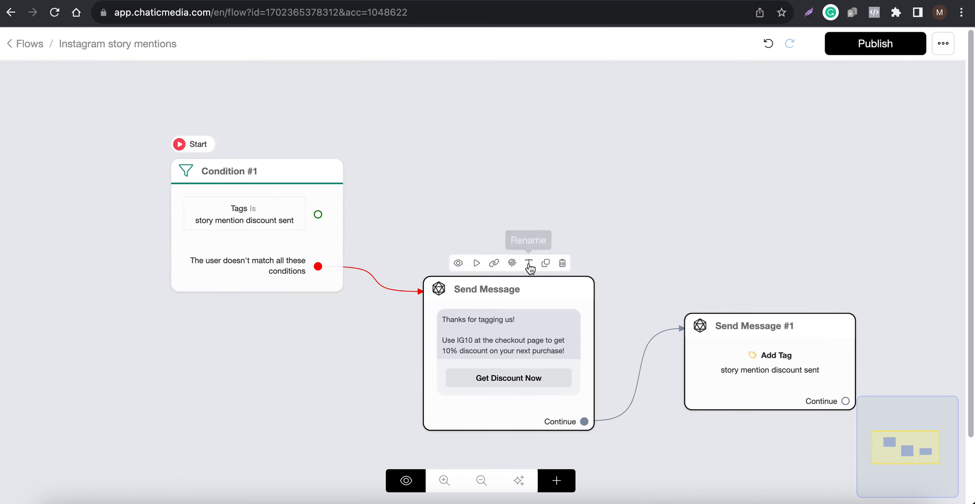
{"action": "left_click", "coordinate": [544, 263]}
{"action": "left_click_drag", "start_coordinate": [539, 344], "coordinate": [450, 130]}
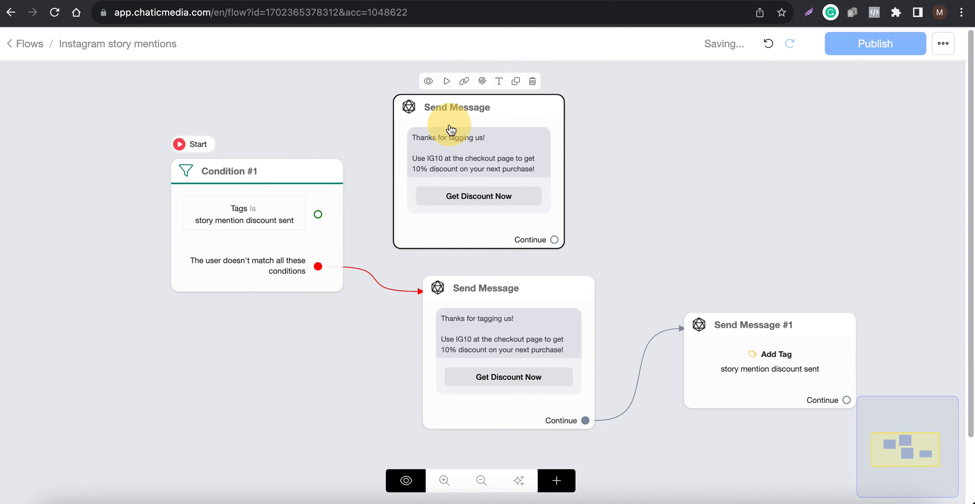
{"action": "left_click_drag", "start_coordinate": [319, 216], "coordinate": [446, 152]}
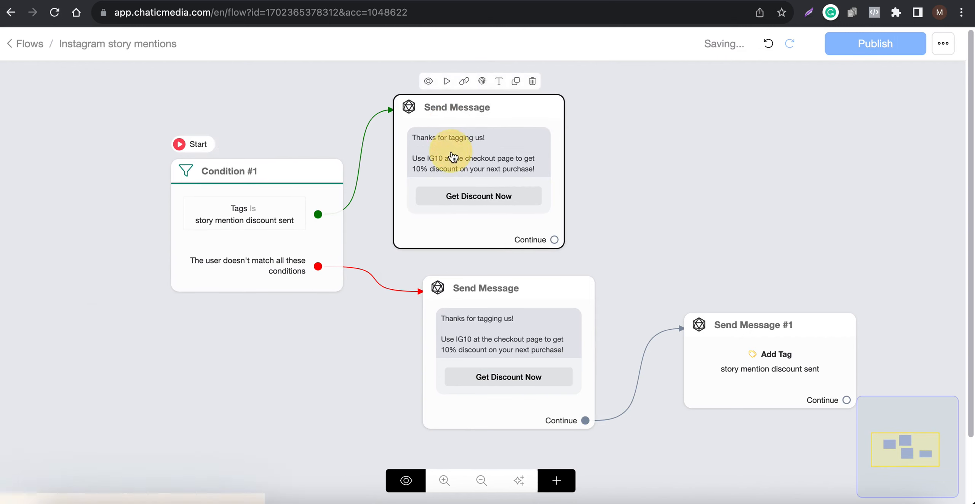
- Replace the duplicated message's text with "We have added some new collections to our products. Please visit our website."
{"action": "left_click", "coordinate": [442, 156]}
{"action": "left_click_drag", "start_coordinate": [194, 280], "coordinate": [1, 193]}
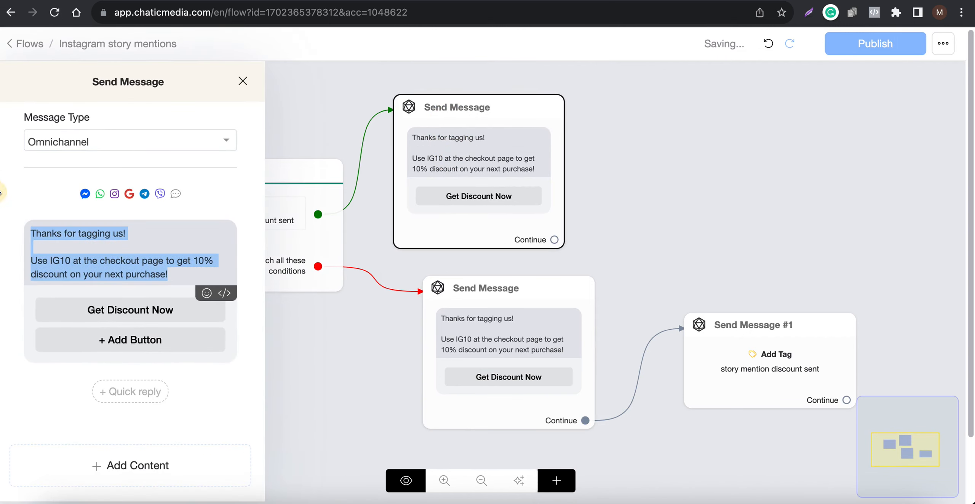
{"action": "key", "text": "fn"}
{"action": "key", "text": "fn"}
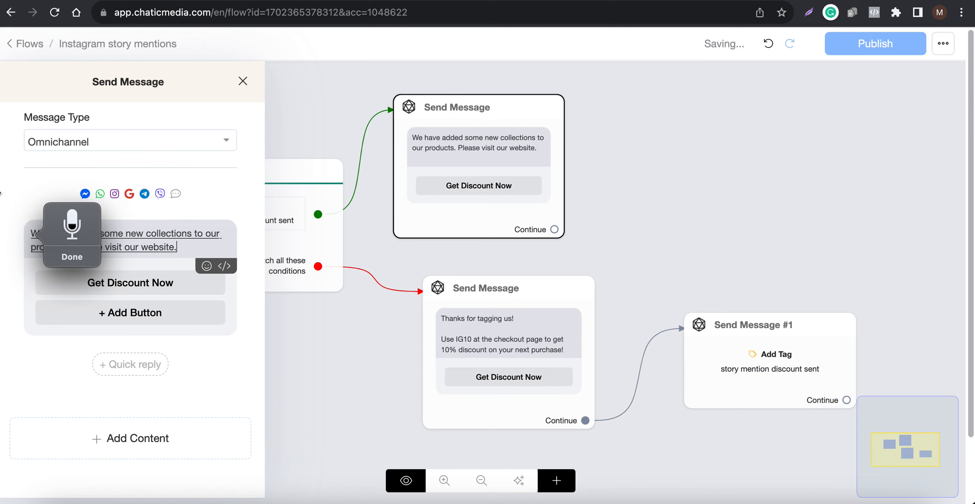
- Change the duplicated message's button label to "New Collections" and save the button
{"action": "left_click", "coordinate": [147, 288]}
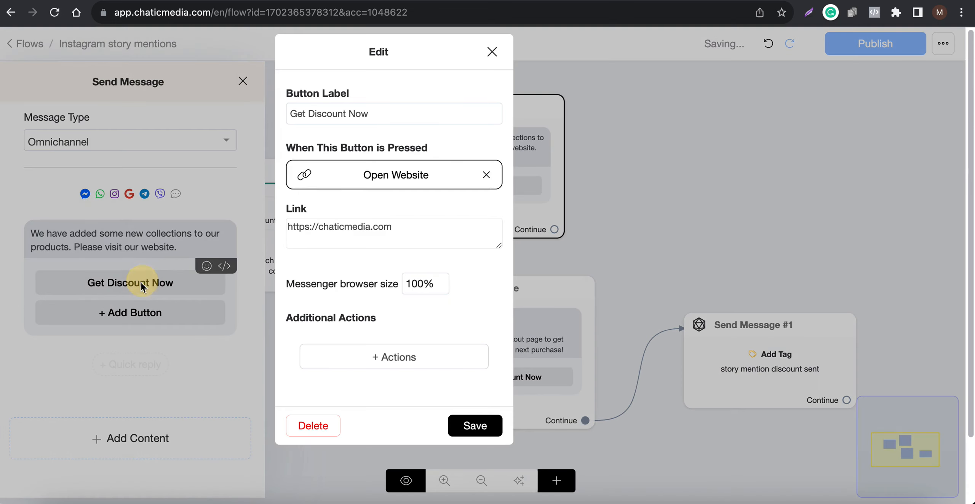
{"action": "left_click", "coordinate": [346, 116]}
{"action": "key", "text": "super+a"}
{"action": "type", "text": "New Collections"}
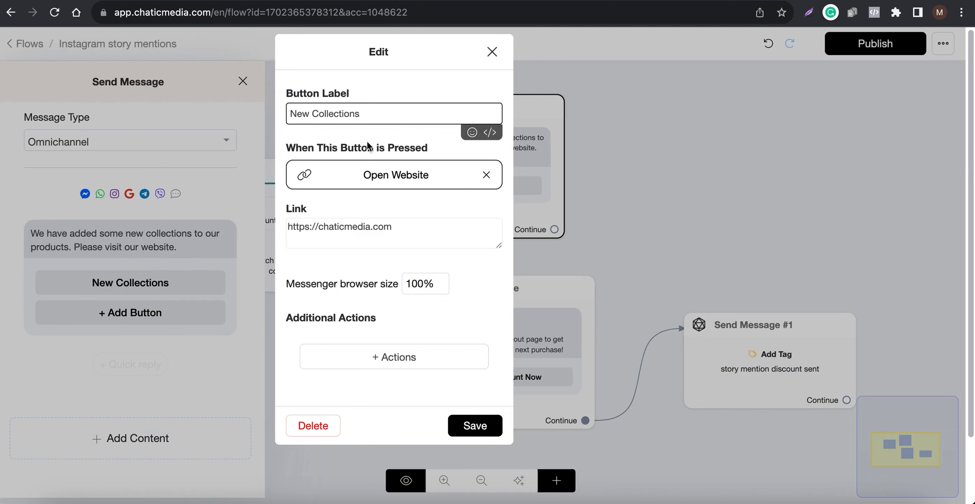
{"action": "left_click", "coordinate": [481, 423]}
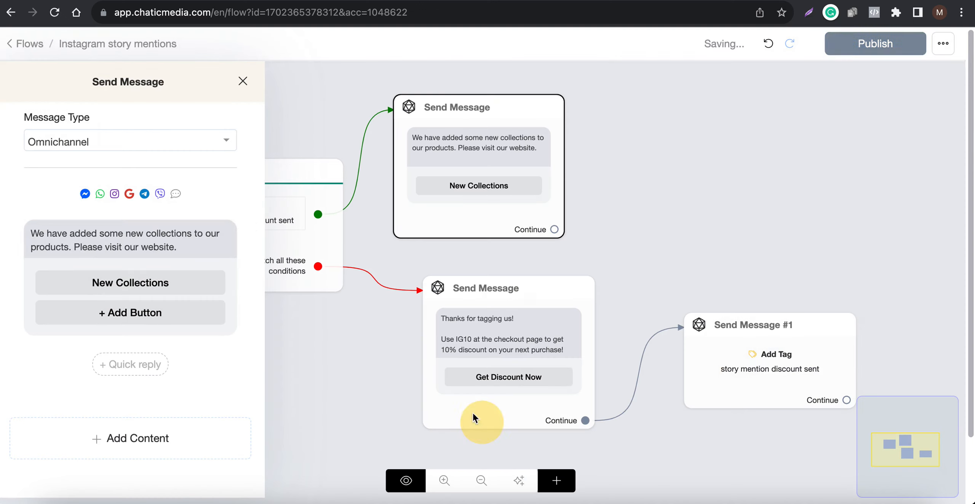
- Insert "Thanks for mentioning us!" and a blank line above the new collections text, and close the message editor
{"action": "left_click", "coordinate": [35, 232]}
{"action": "key", "text": "Return"}
{"action": "key", "text": "Return"}
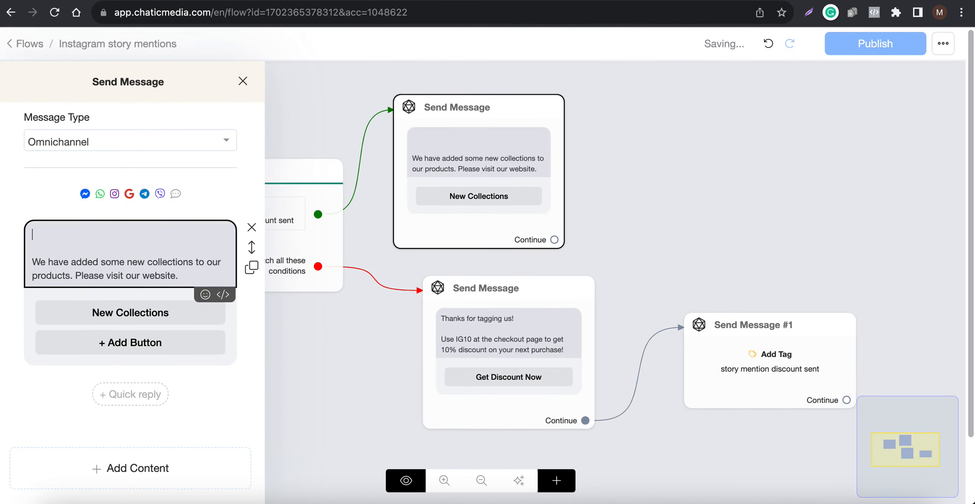
{"action": "type", "text": "Thanks for mentioning us!"}
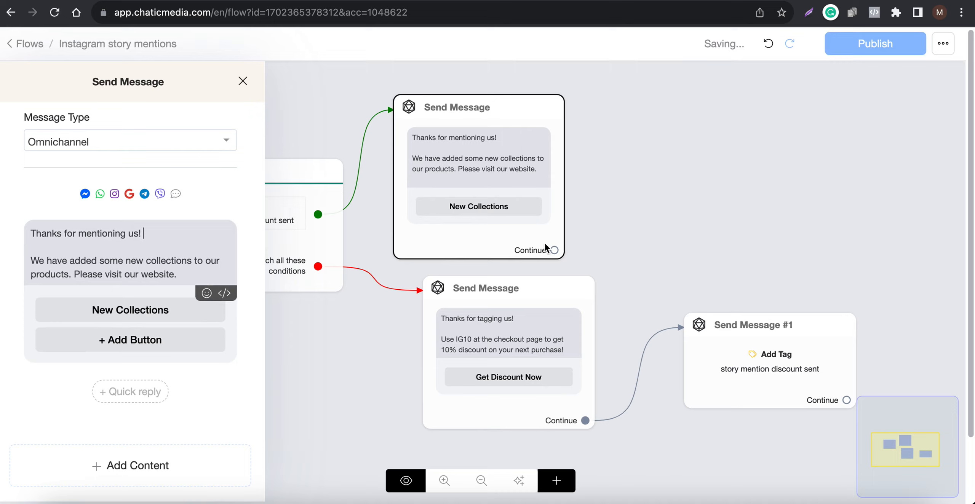
{"action": "left_click", "coordinate": [799, 200]}
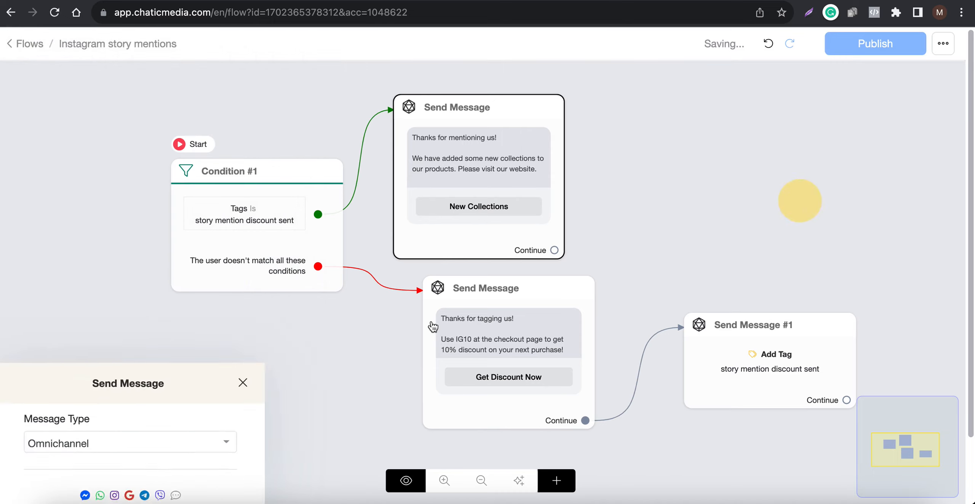
- Review both branches of the Instagram story mentions flow and publish it
{"action": "left_click_drag", "start_coordinate": [413, 330], "coordinate": [396, 345]}
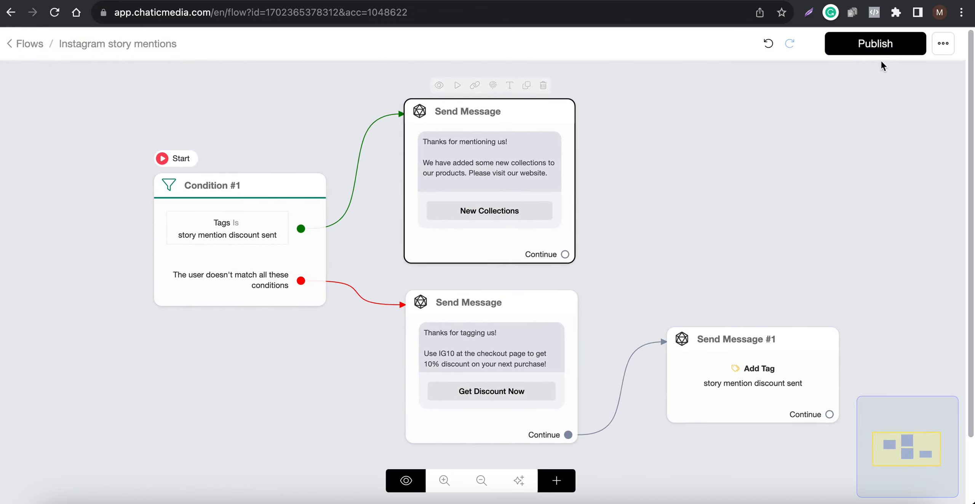
{"action": "left_click", "coordinate": [879, 43]}
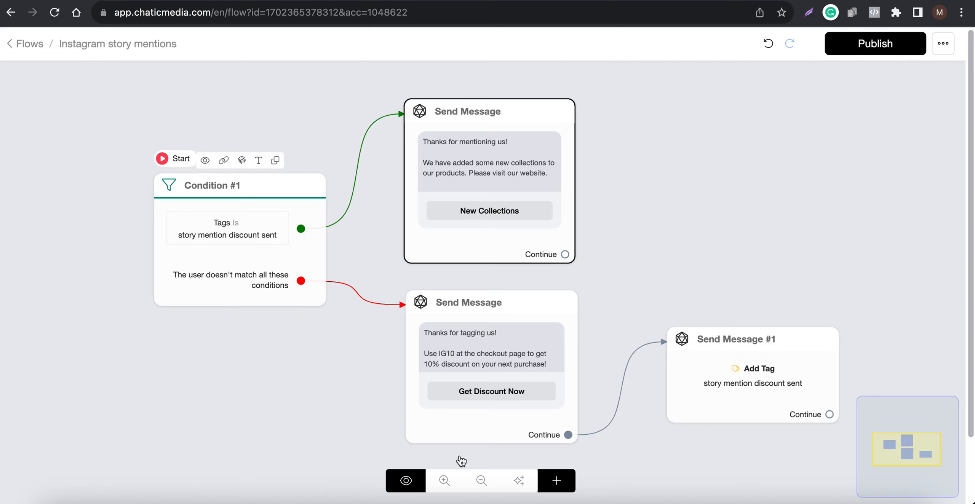
{"action": "scroll", "coordinate": [482, 373], "scroll_direction": "up", "scroll_amount": 5}
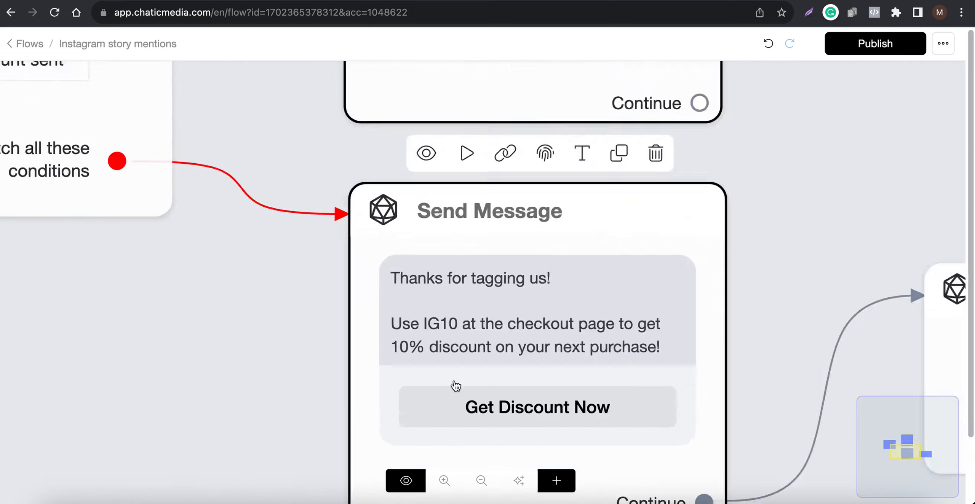
{"action": "scroll", "coordinate": [442, 360], "scroll_direction": "down", "scroll_amount": 5}
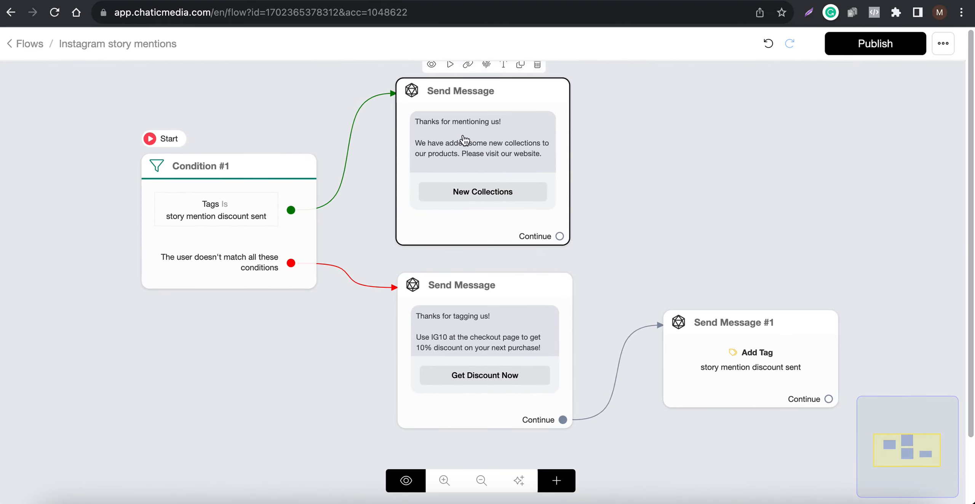
{"action": "scroll", "coordinate": [468, 133], "scroll_direction": "up", "scroll_amount": 4}
{"action": "scroll", "coordinate": [583, 229], "scroll_direction": "down", "scroll_amount": 4}
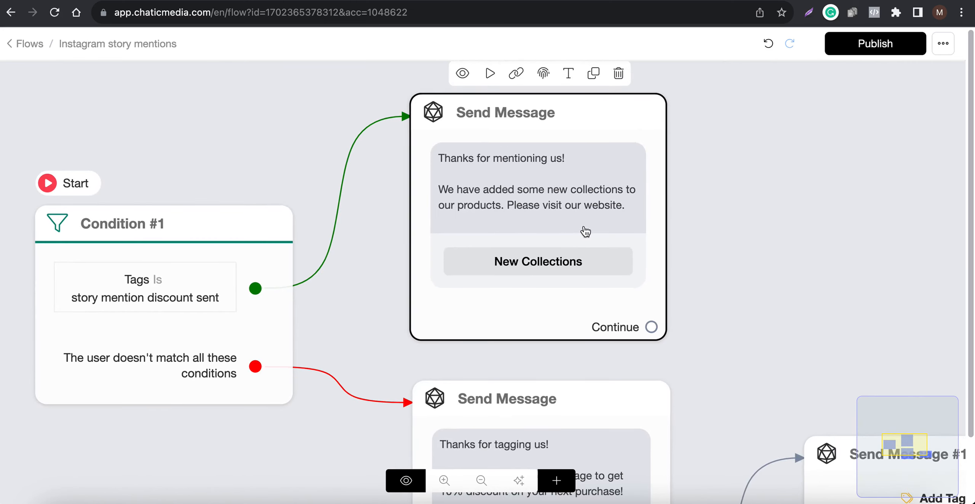
{"action": "left_click", "coordinate": [905, 50]}
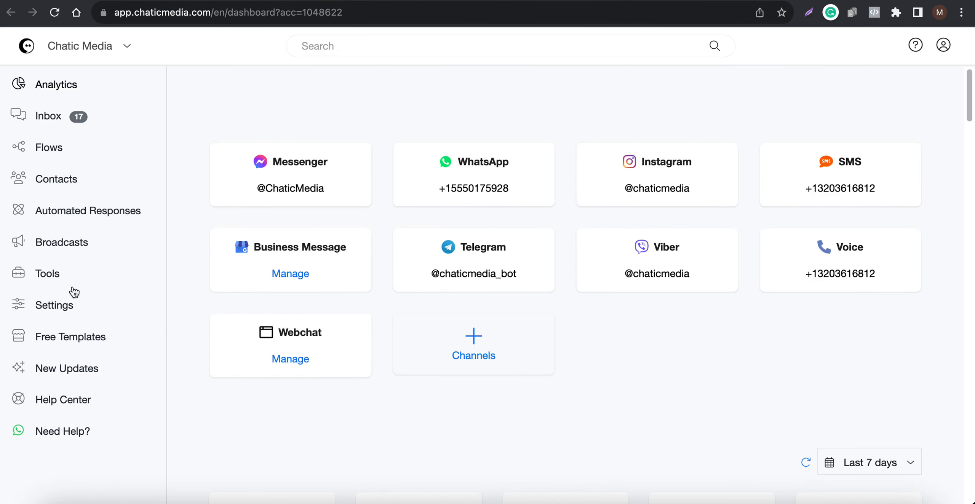
- Open the account's Instagram channel settings and find the Story Mention Reply option
{"action": "left_click", "coordinate": [52, 306]}
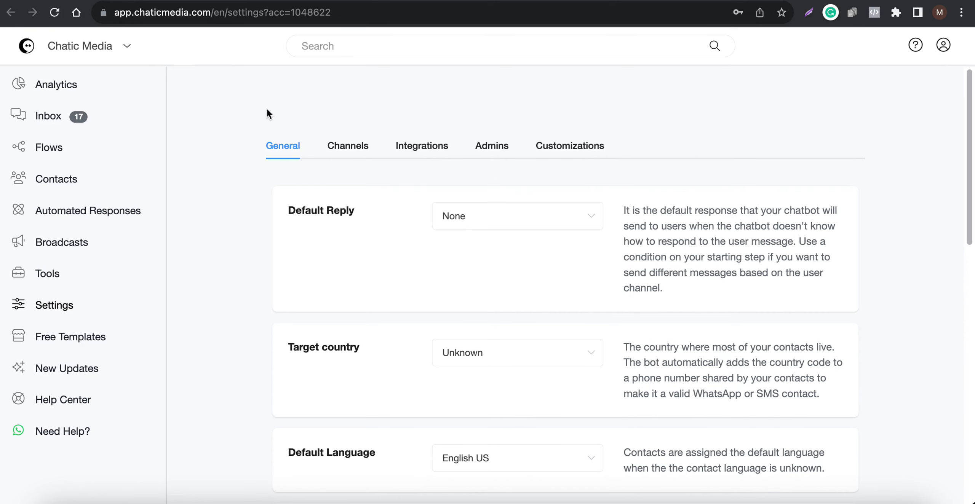
{"action": "left_click", "coordinate": [351, 148]}
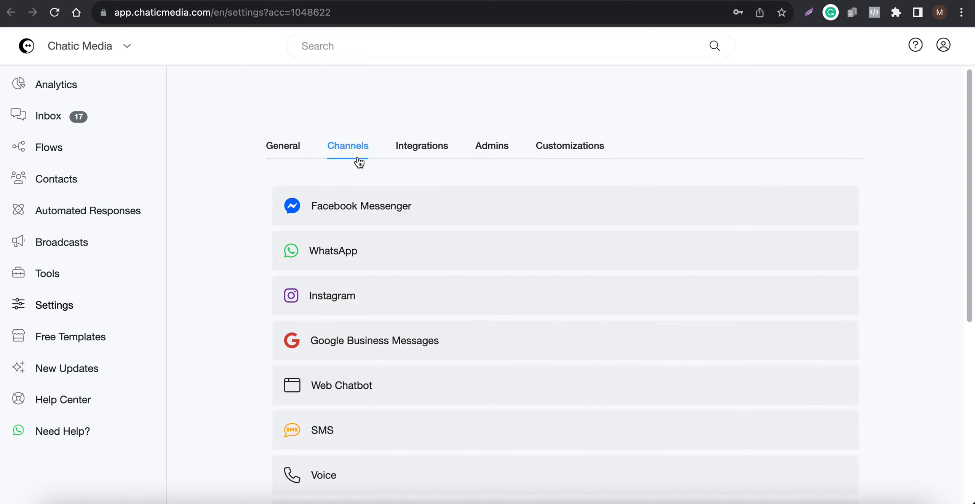
{"action": "scroll", "coordinate": [342, 179], "scroll_direction": "down", "scroll_amount": 3}
{"action": "left_click", "coordinate": [322, 200]}
{"action": "scroll", "coordinate": [318, 205], "scroll_direction": "down", "scroll_amount": 4}
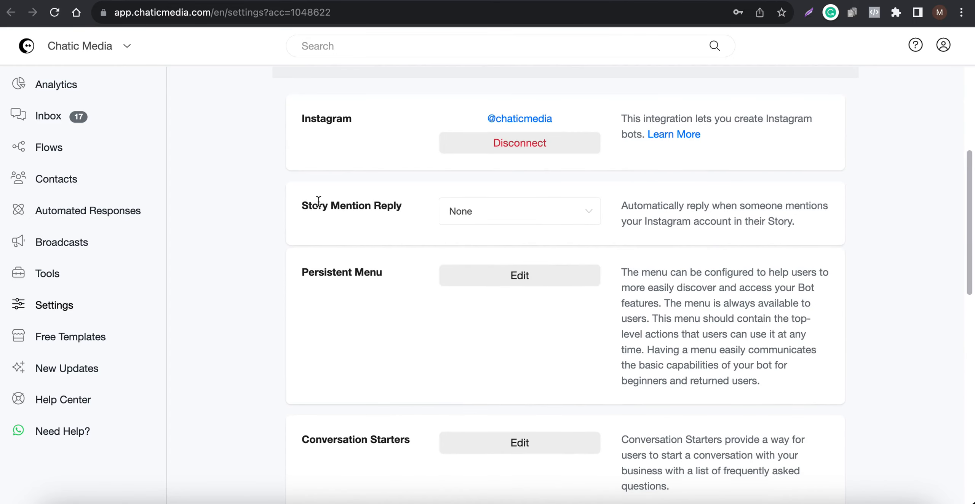
- Set Story Mention Reply to the "Instagram story mentions" flow and save the settings
{"action": "left_click_drag", "start_coordinate": [302, 206], "coordinate": [376, 208]}
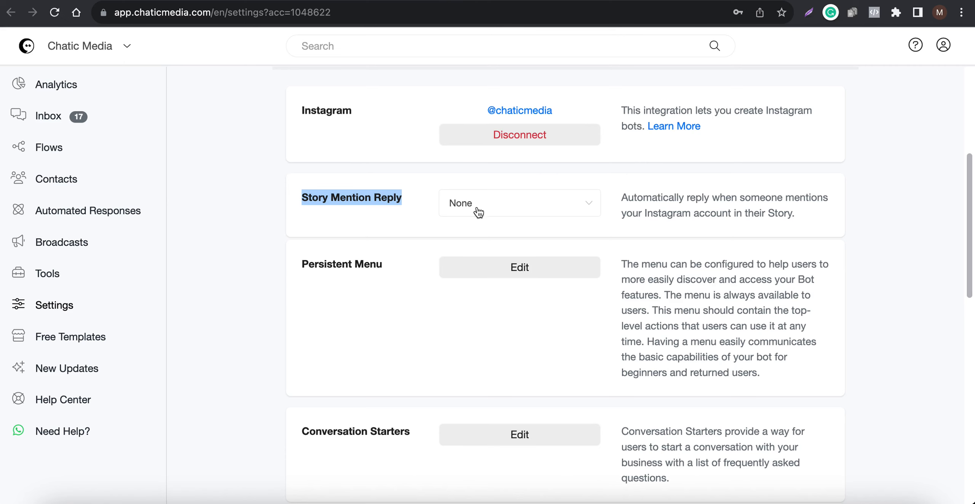
{"action": "left_click", "coordinate": [487, 214]}
{"action": "left_click", "coordinate": [477, 272]}
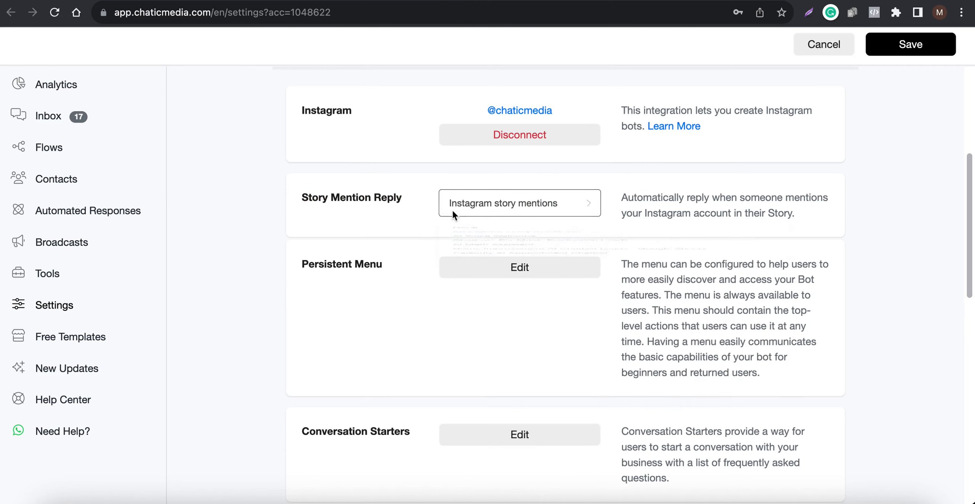
{"action": "left_click", "coordinate": [906, 43]}
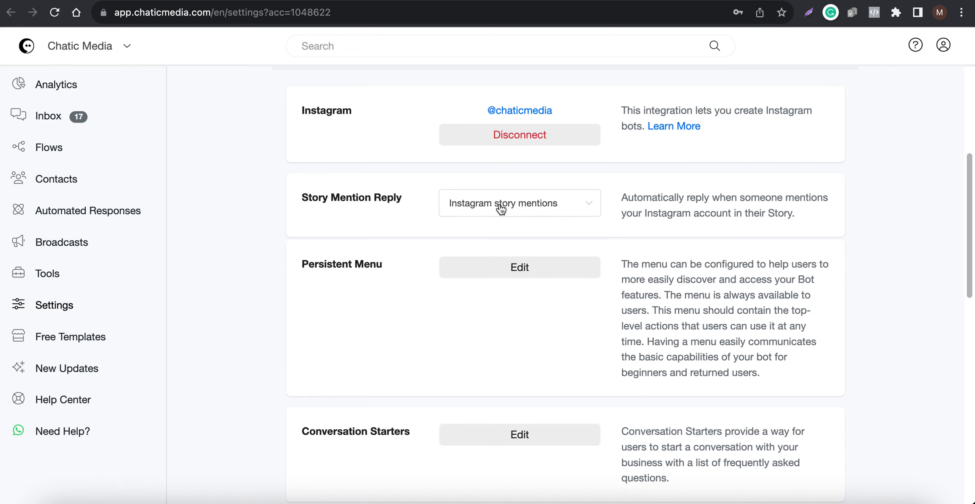
- Switch to the mirrored phone and browse the chaticmedia Instagram profile for a post to share
{"action": "left_click", "coordinate": [301, 1]}
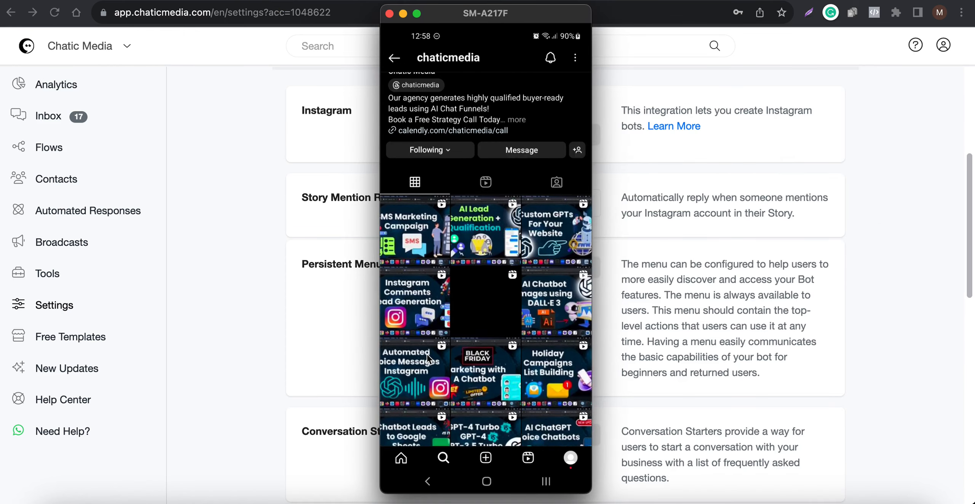
{"action": "scroll", "coordinate": [426, 355], "scroll_direction": "down", "scroll_amount": 3}
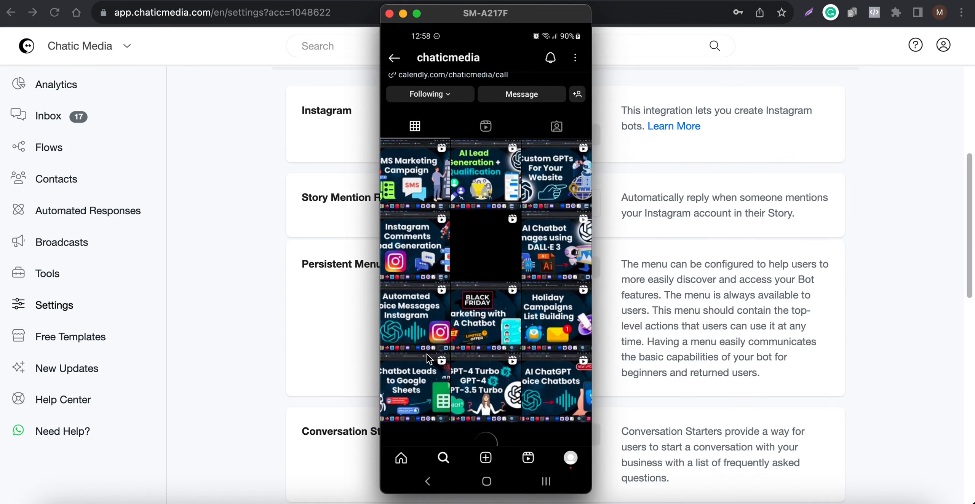
{"action": "scroll", "coordinate": [427, 354], "scroll_direction": "down", "scroll_amount": 2}
{"action": "scroll", "coordinate": [427, 354], "scroll_direction": "up", "scroll_amount": 2}
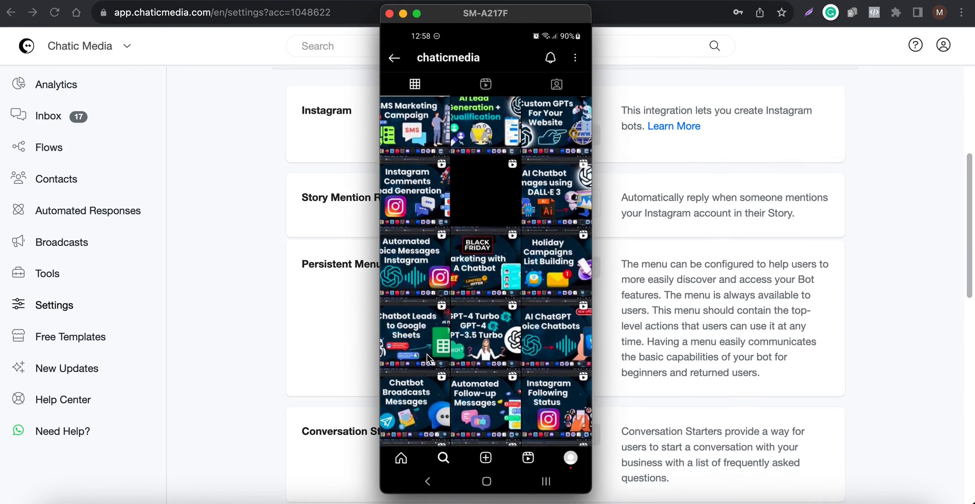
{"action": "scroll", "coordinate": [427, 353], "scroll_direction": "up", "scroll_amount": 2}
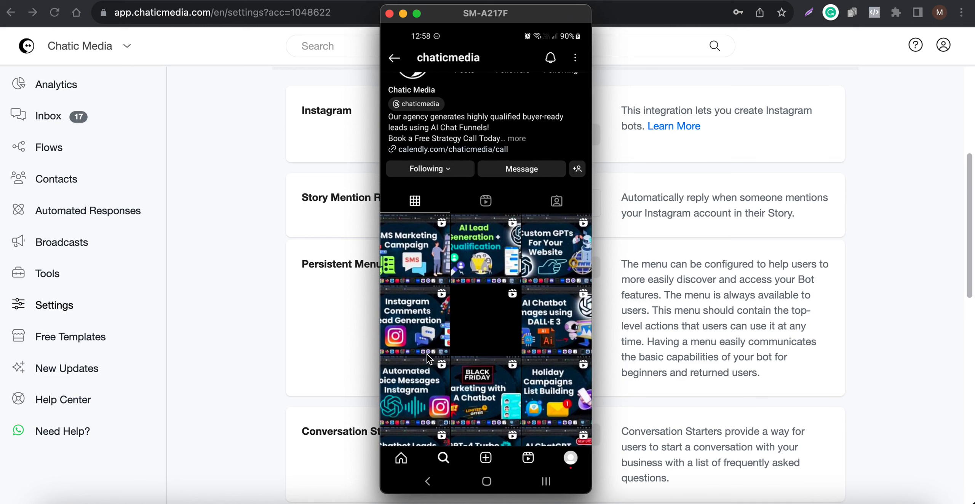
{"action": "scroll", "coordinate": [427, 353], "scroll_direction": "down", "scroll_amount": 2}
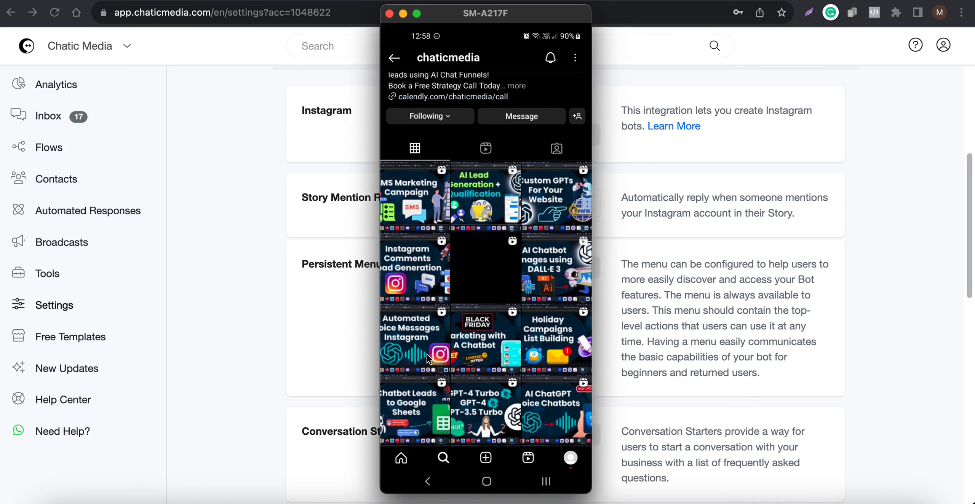
{"action": "left_click", "coordinate": [426, 353]}
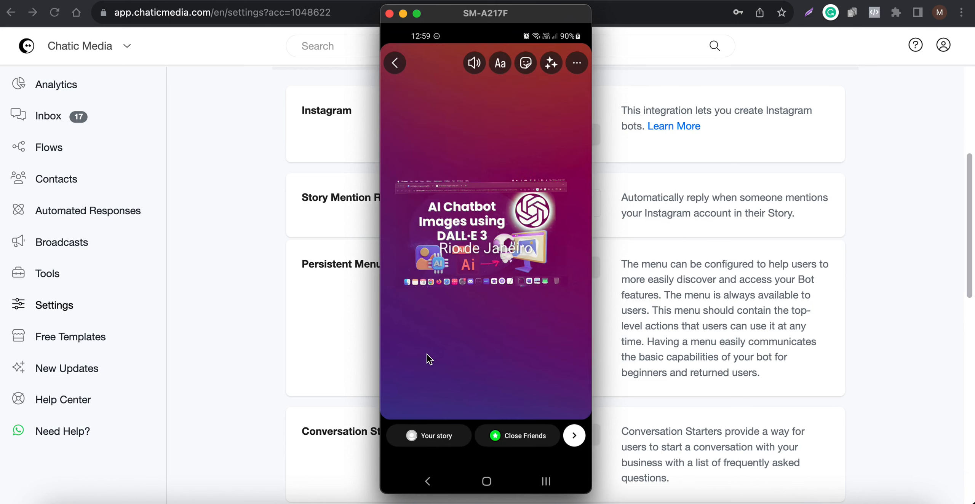
{"action": "left_click", "coordinate": [426, 354]}
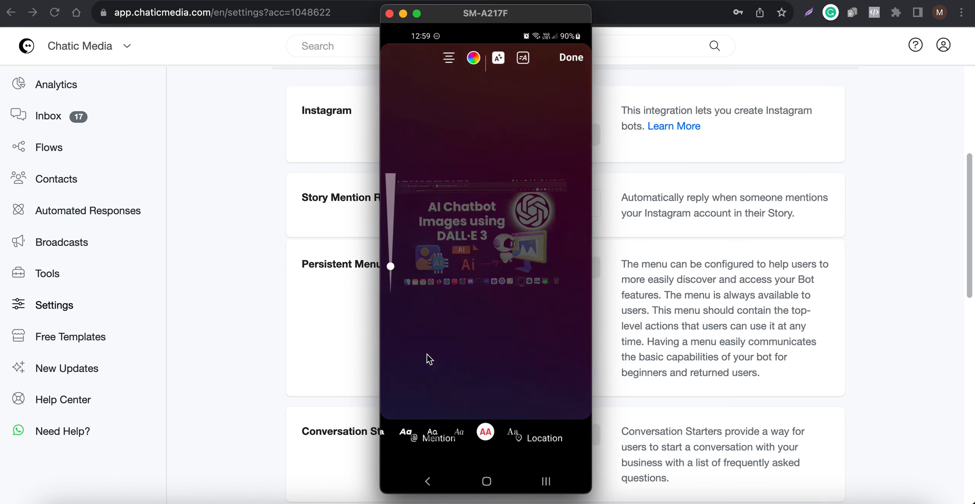
{"action": "right_click", "coordinate": [426, 354]}
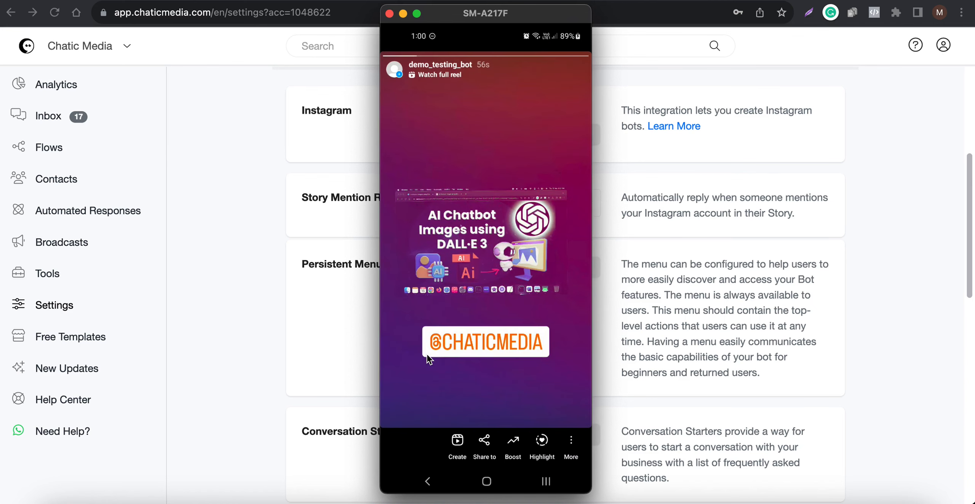
{"action": "right_click", "coordinate": [426, 353]}
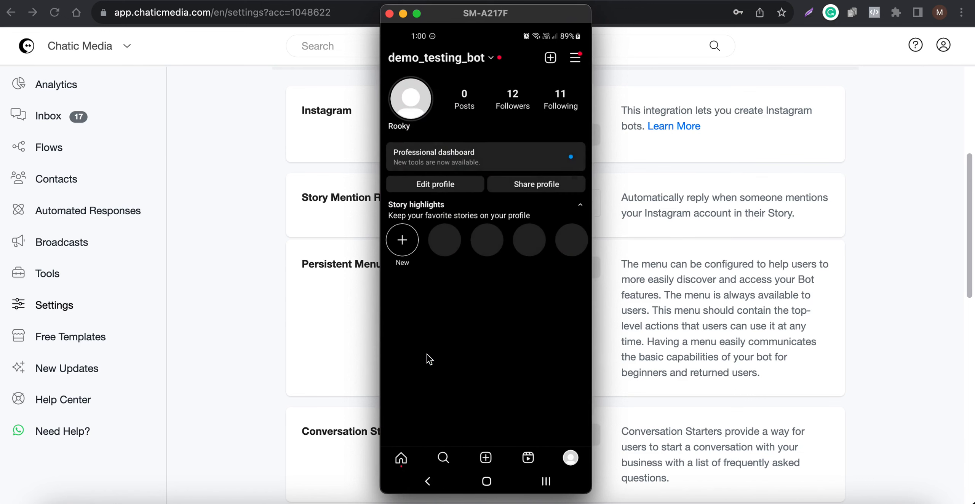
{"action": "right_click", "coordinate": [428, 359]}
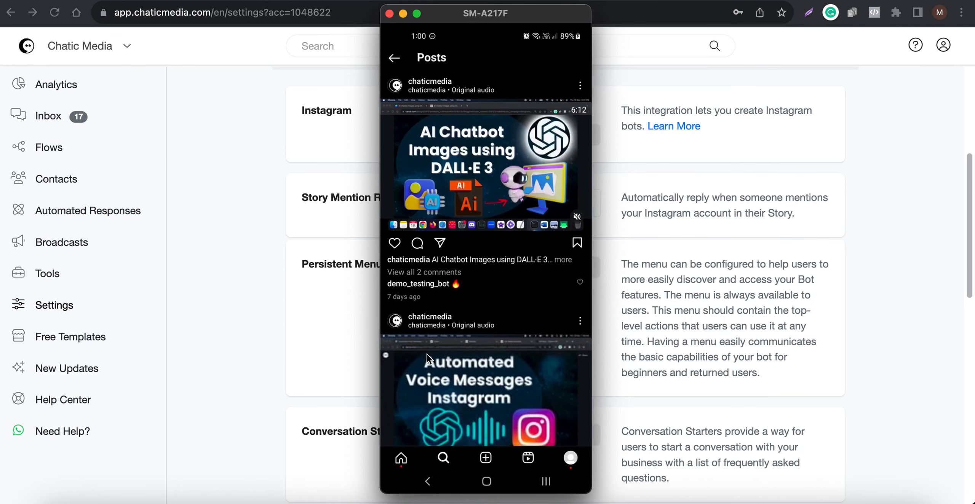
{"action": "right_click", "coordinate": [427, 353]}
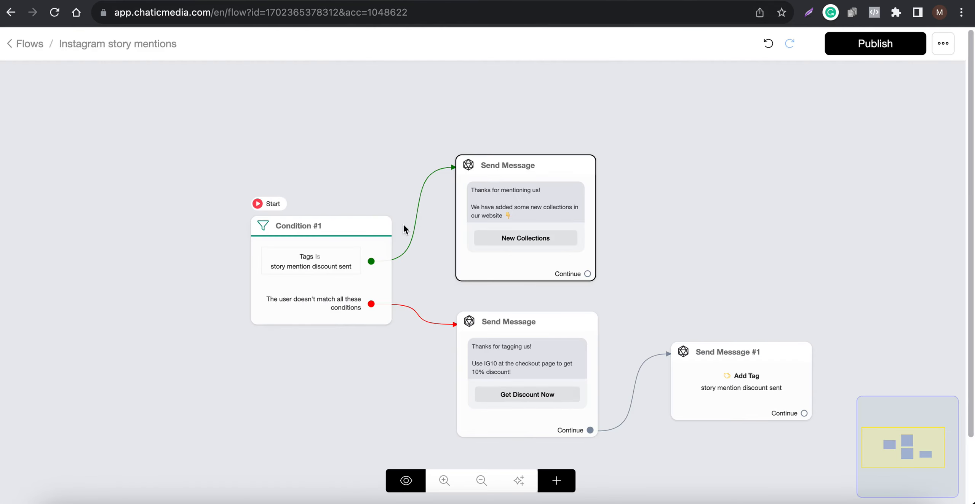
- Examine the IG10 discount message, the tag condition and the New Collections message in the Instagram story mentions flow
{"action": "scroll", "coordinate": [533, 373], "scroll_direction": "up", "scroll_amount": 5}
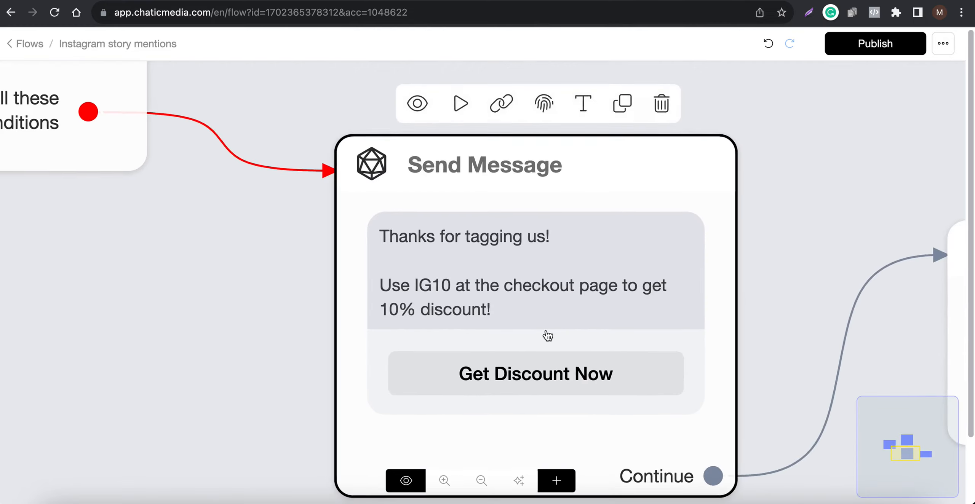
{"action": "scroll", "coordinate": [548, 335], "scroll_direction": "down", "scroll_amount": 5}
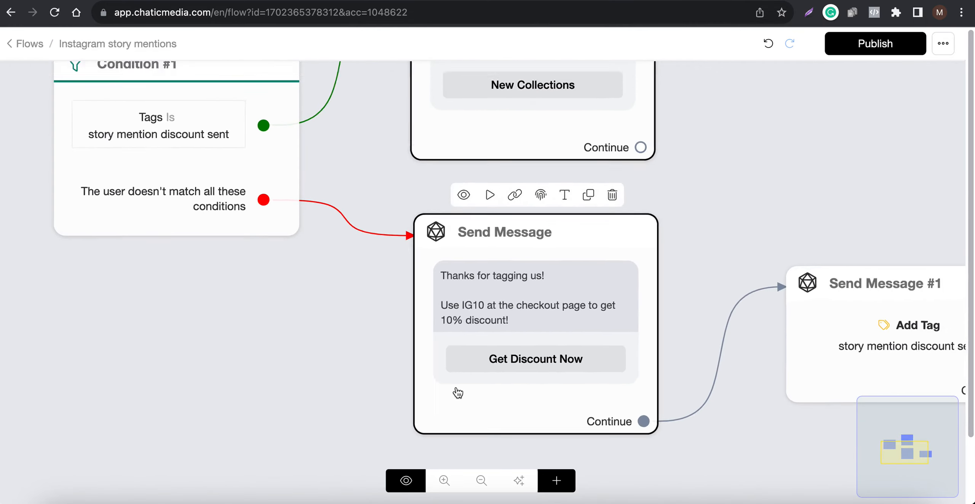
{"action": "scroll", "coordinate": [457, 393], "scroll_direction": "down", "scroll_amount": 5}
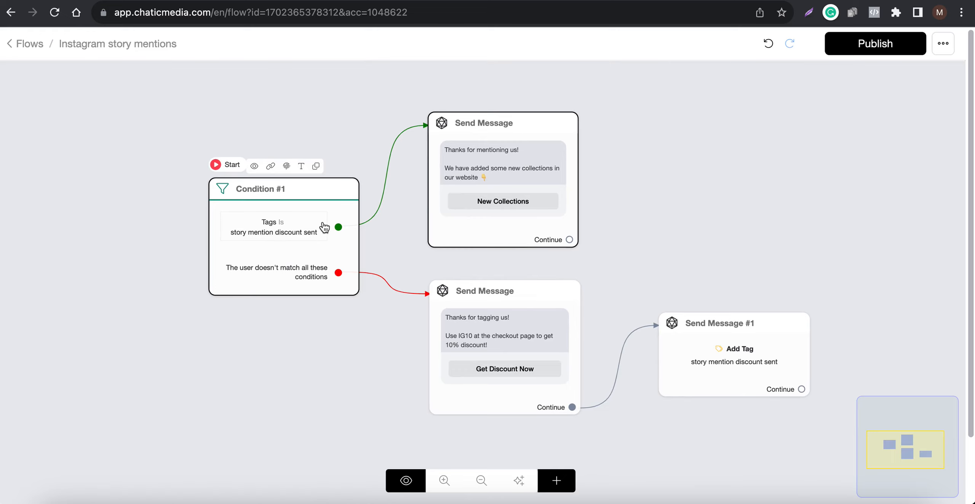
{"action": "scroll", "coordinate": [481, 147], "scroll_direction": "up", "scroll_amount": 5}
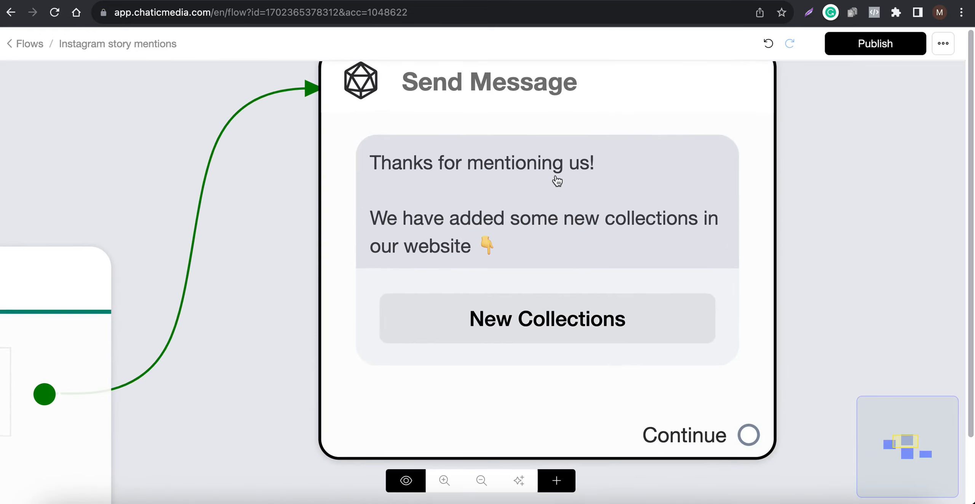
{"action": "scroll", "coordinate": [644, 180], "scroll_direction": "down", "scroll_amount": 3}
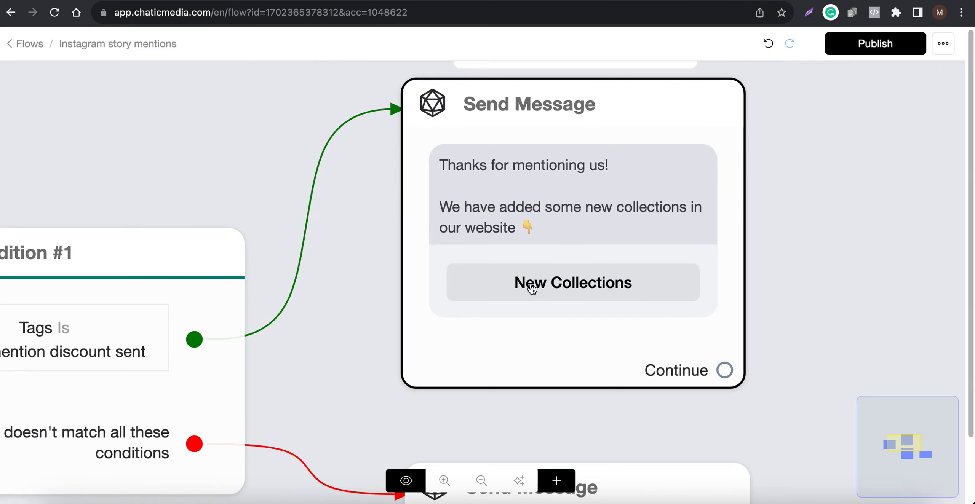
{"action": "scroll", "coordinate": [570, 296], "scroll_direction": "down", "scroll_amount": 5}
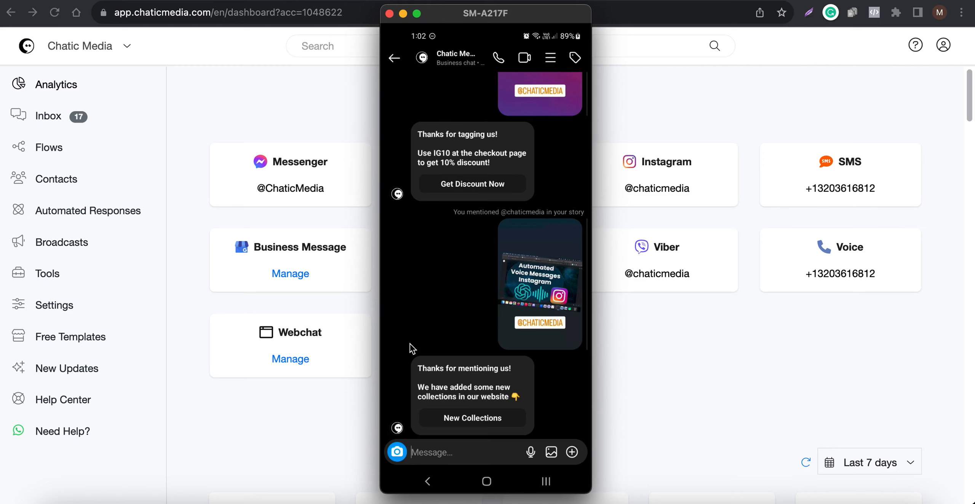
- Check the automated replies to both story mentions in the phone's Instagram chat with Chatic Media
{"action": "scroll", "coordinate": [412, 348], "scroll_direction": "up", "scroll_amount": 3}
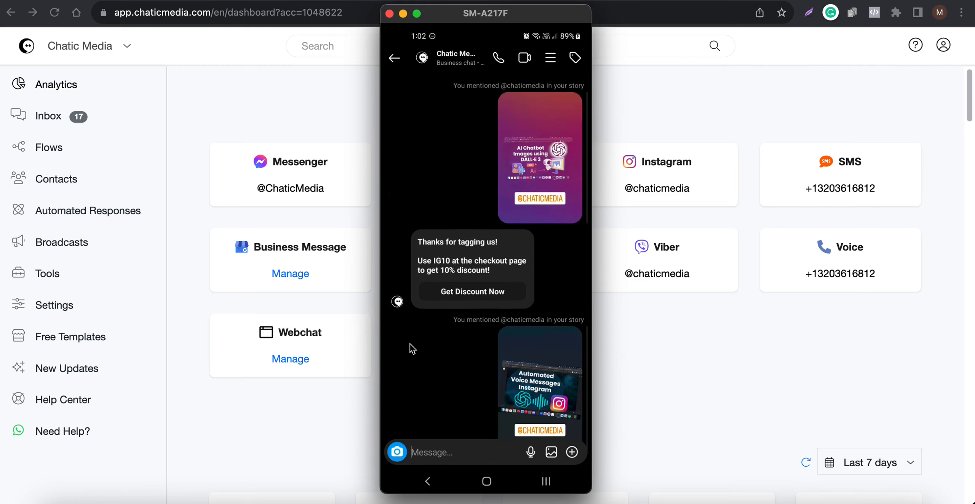
{"action": "scroll", "coordinate": [411, 348], "scroll_direction": "down", "scroll_amount": 2}
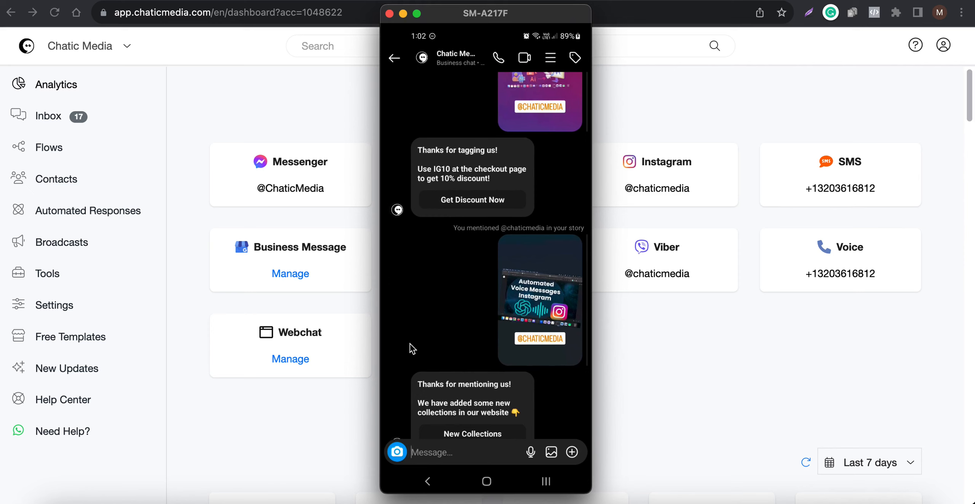
{"action": "scroll", "coordinate": [412, 348], "scroll_direction": "down", "scroll_amount": 1}
{"action": "scroll", "coordinate": [412, 348], "scroll_direction": "up", "scroll_amount": 1}
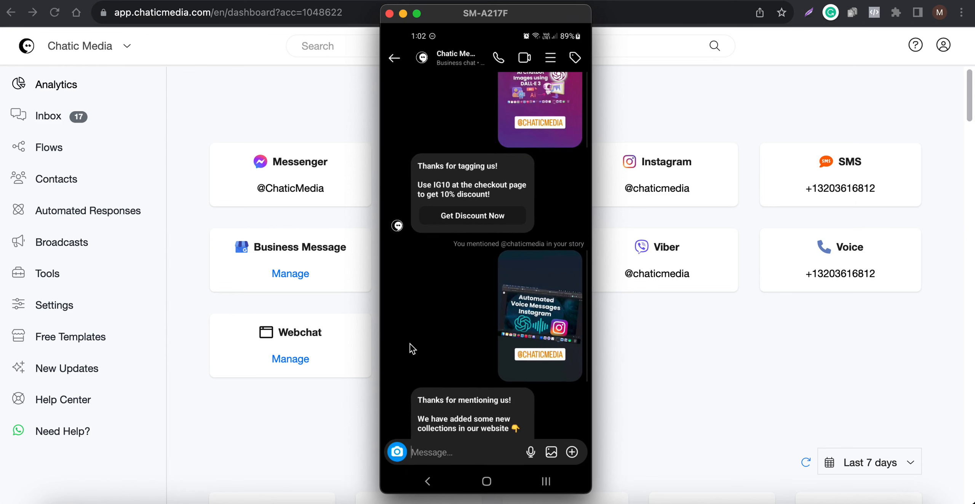
- Return to the browser and switch to the Canva design page
{"action": "left_click", "coordinate": [694, 119]}
{"action": "left_click", "coordinate": [105, 1]}
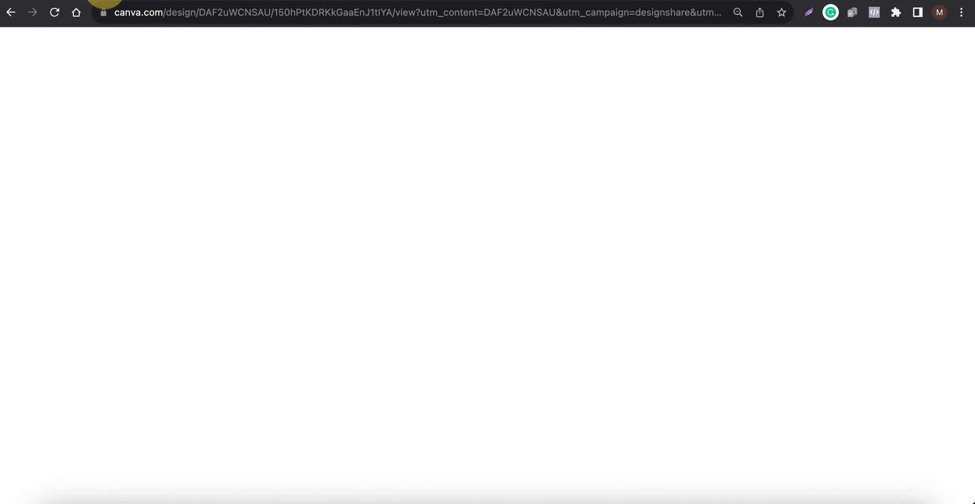